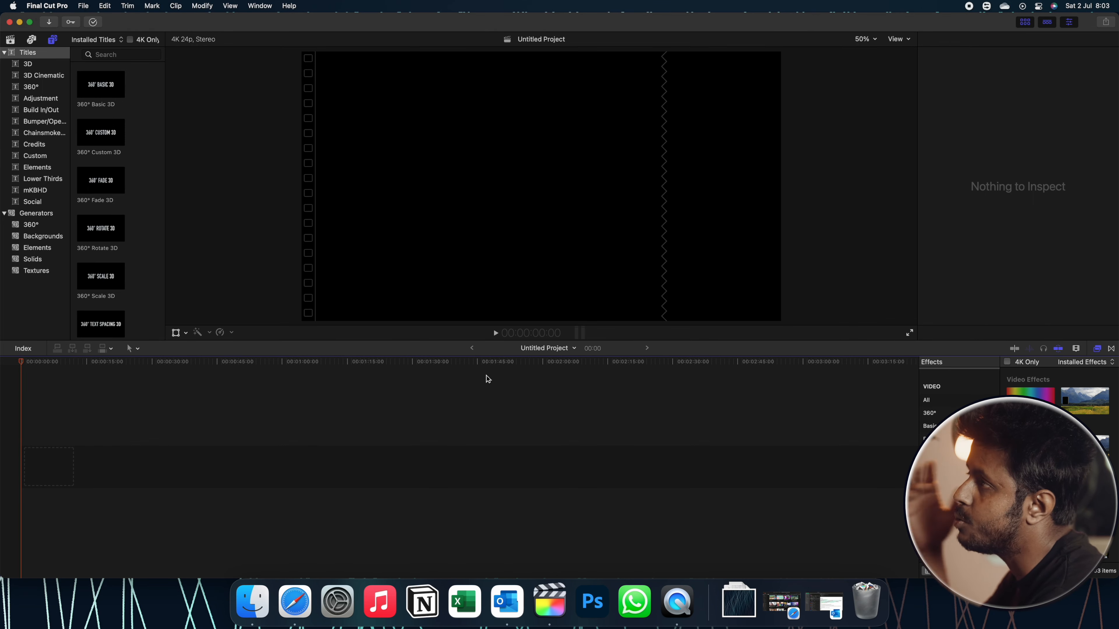
Step: Check which version of Final Cut Pro is installed, then close the version information
click(47, 5)
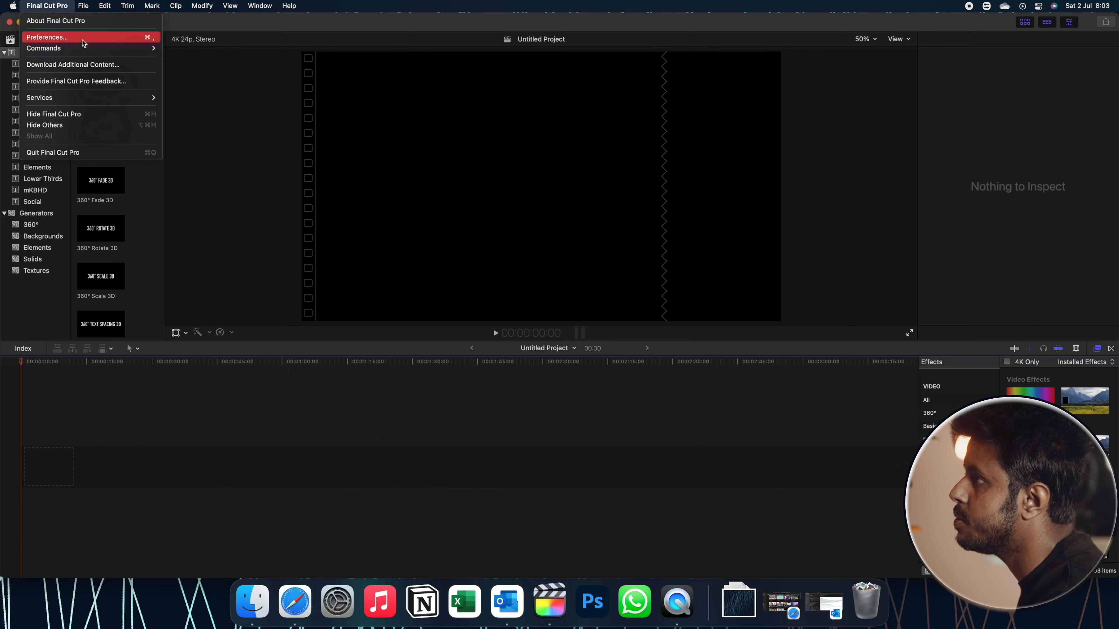
click(81, 23)
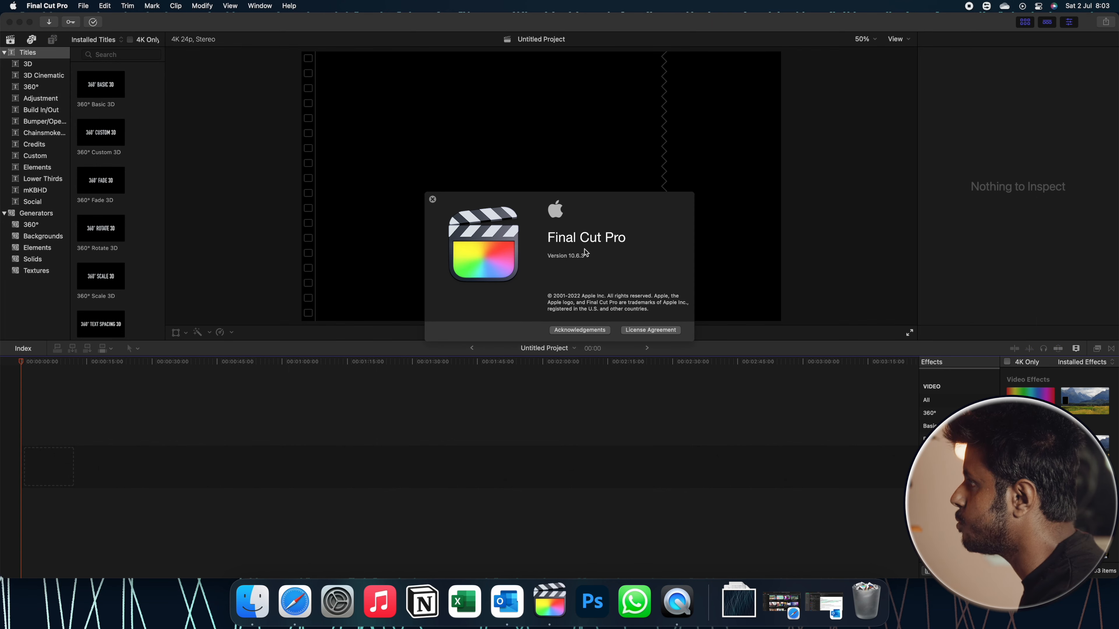
click(433, 200)
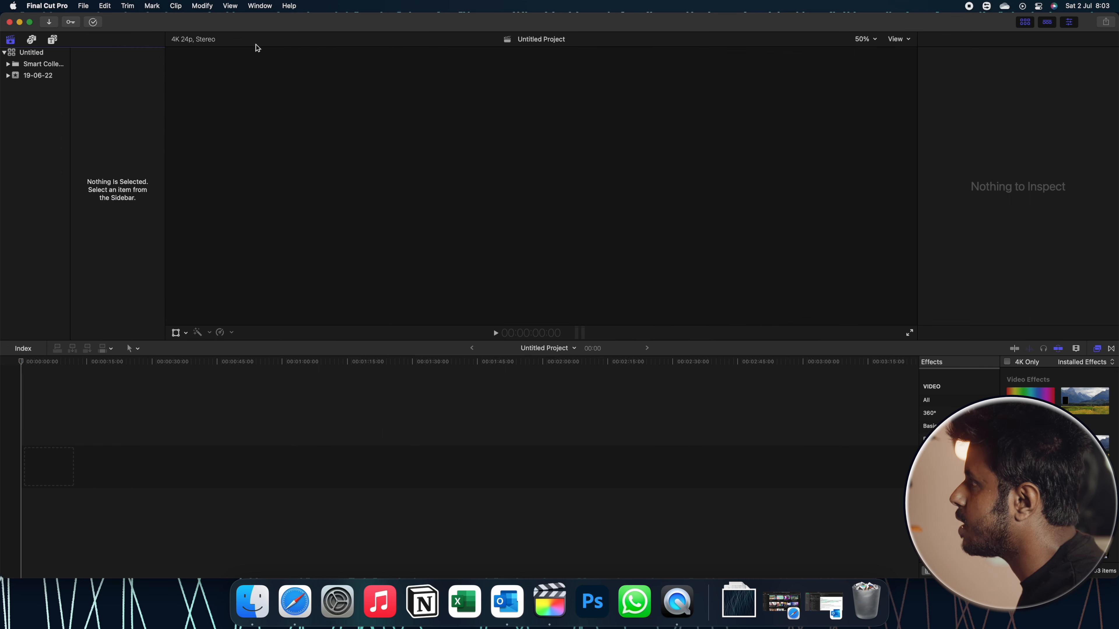
Step: Add the video file C0041.MP4 from the desktop to the project timeline and restore the full-size editing window
drag(576, 31, 341, 6)
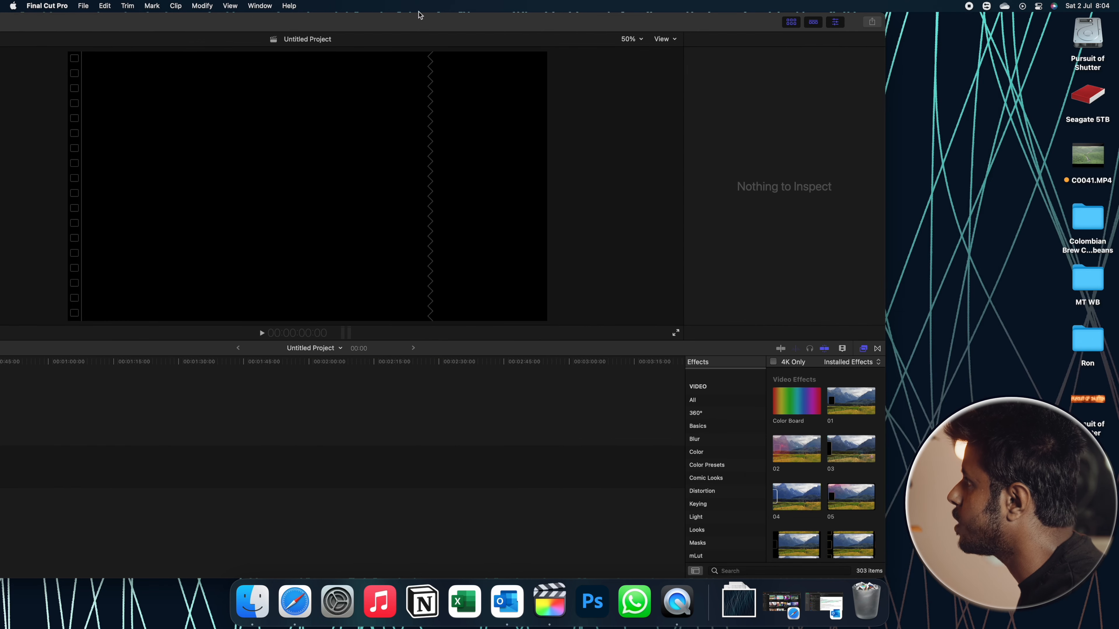
drag(1104, 164, 432, 469)
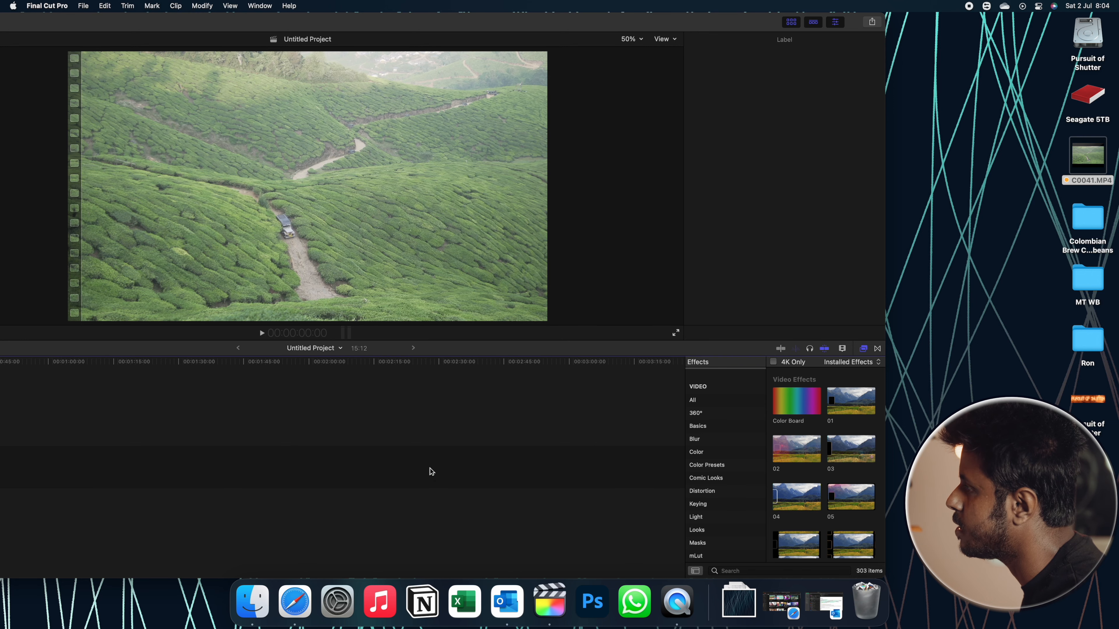
double_click(569, 30)
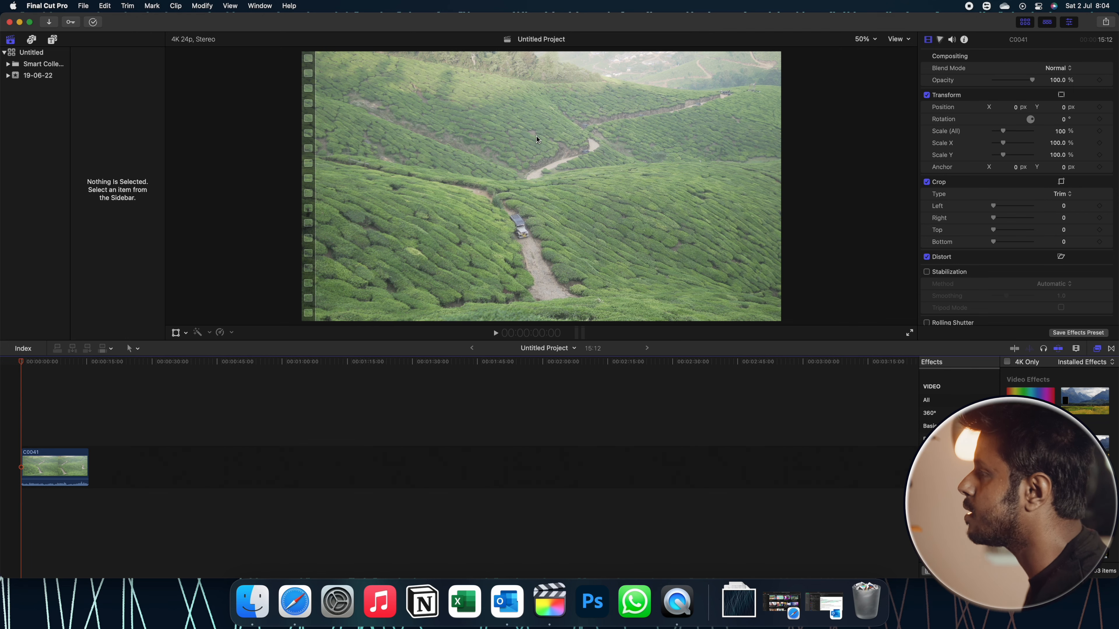
Step: Play through clip C0041 and trim its end so the clip finishes at about 10:12
key(space)
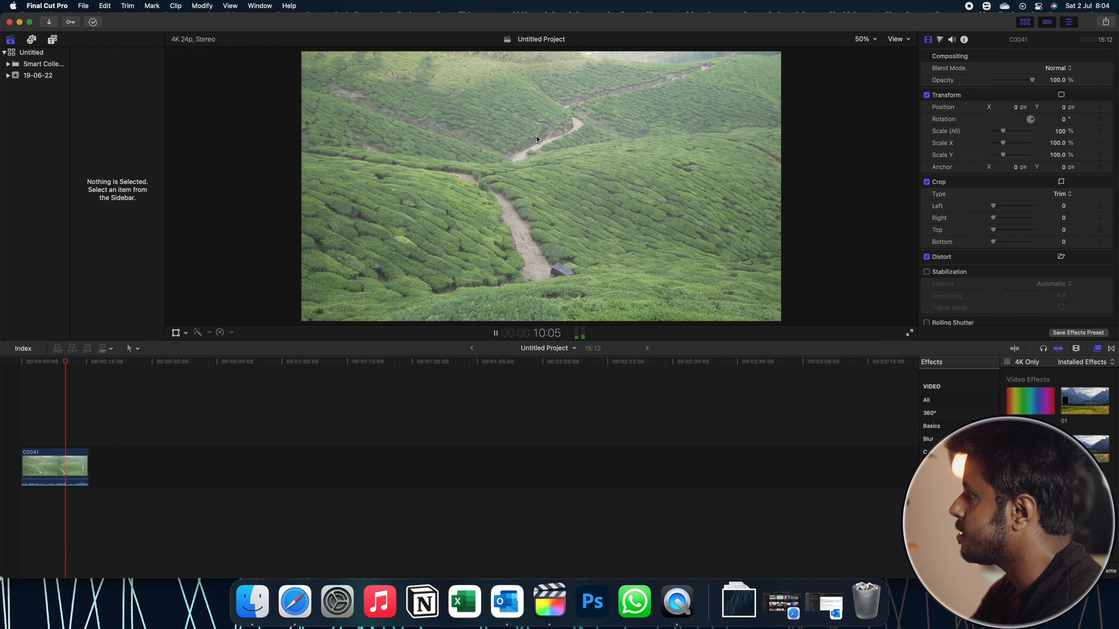
key(space)
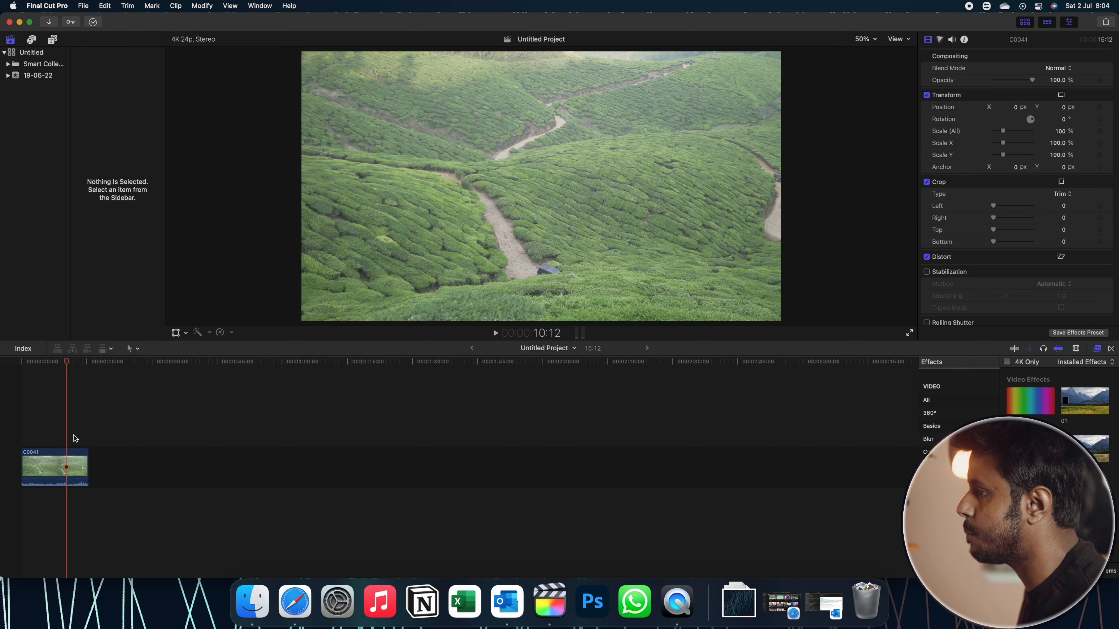
click(85, 461)
drag(85, 460, 55, 461)
click(37, 456)
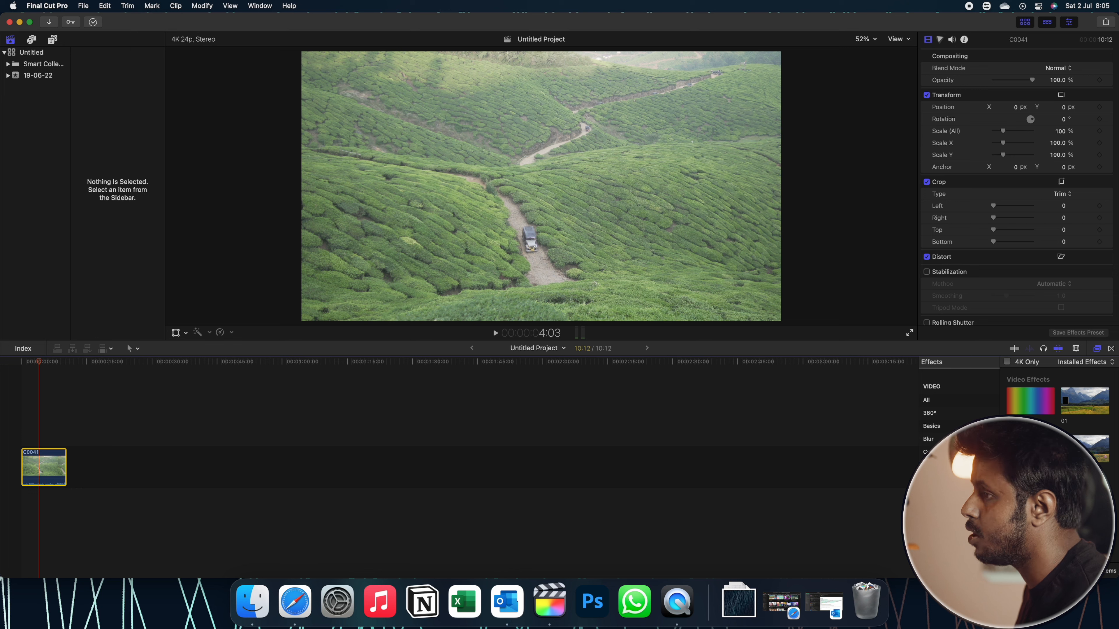
Step: Find the Custom LUT effect, apply it to clip C0041 and set its LUT to Benn TK - Hong Kong
click(1031, 571)
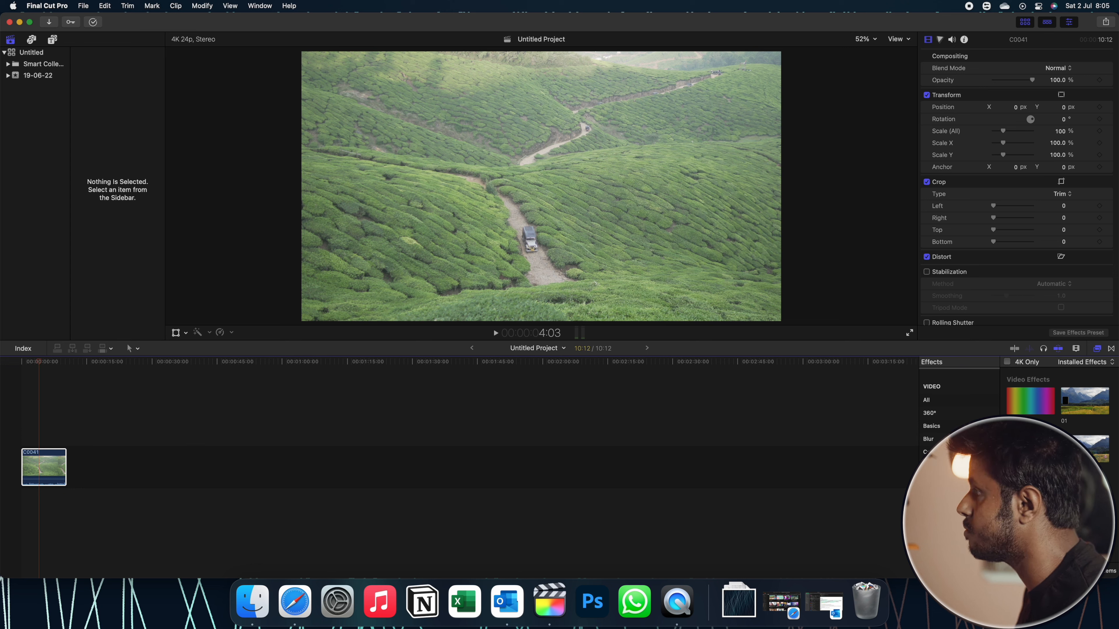
text(lut)
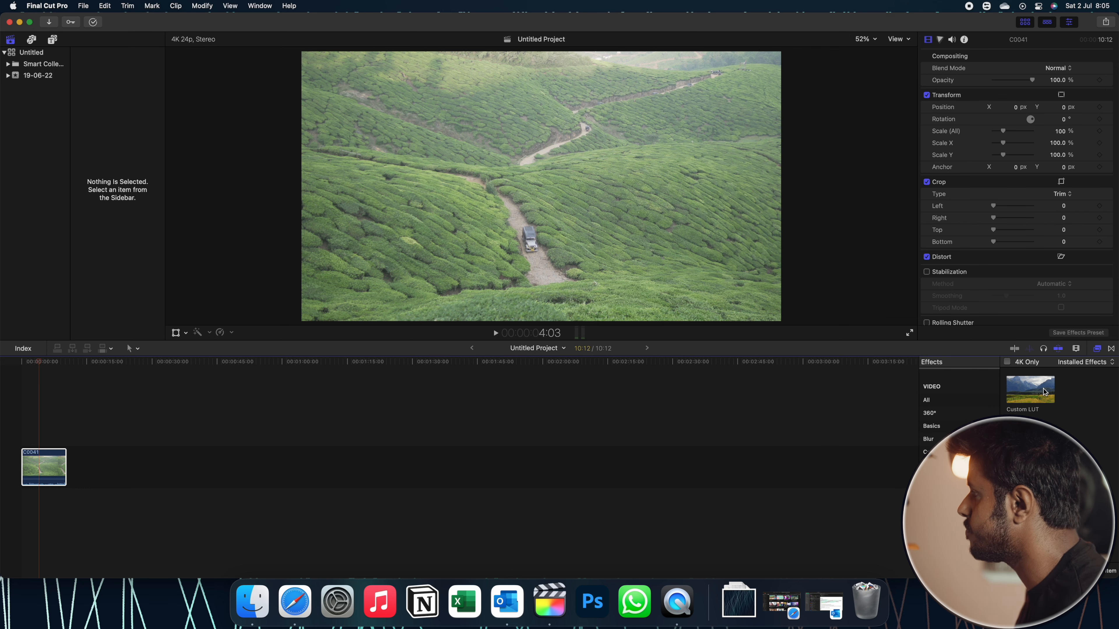
drag(1045, 392, 54, 463)
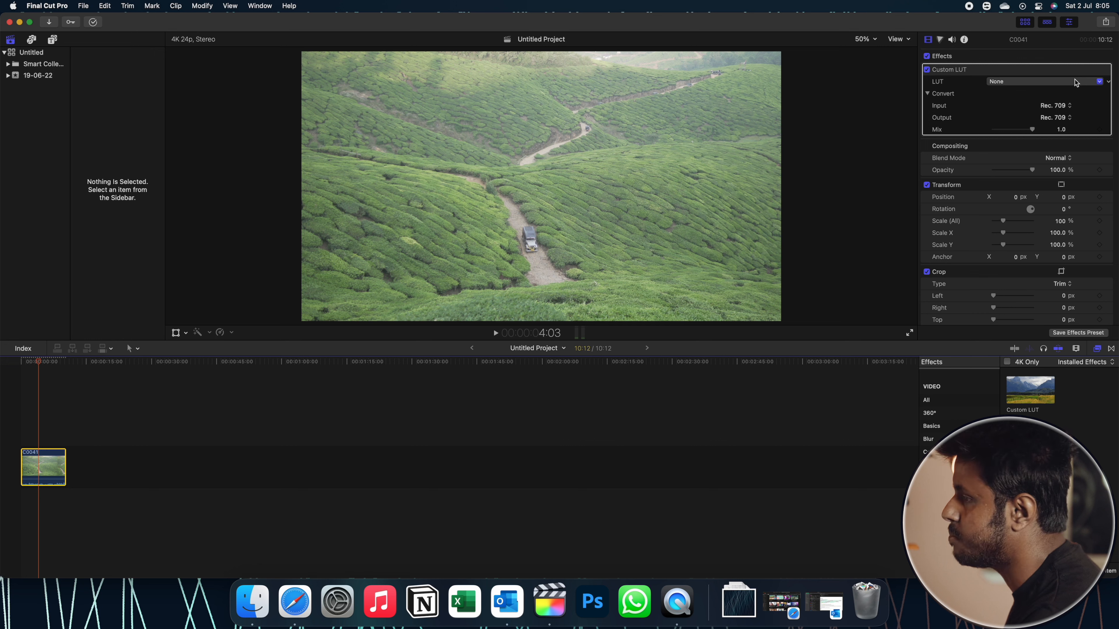
click(1083, 81)
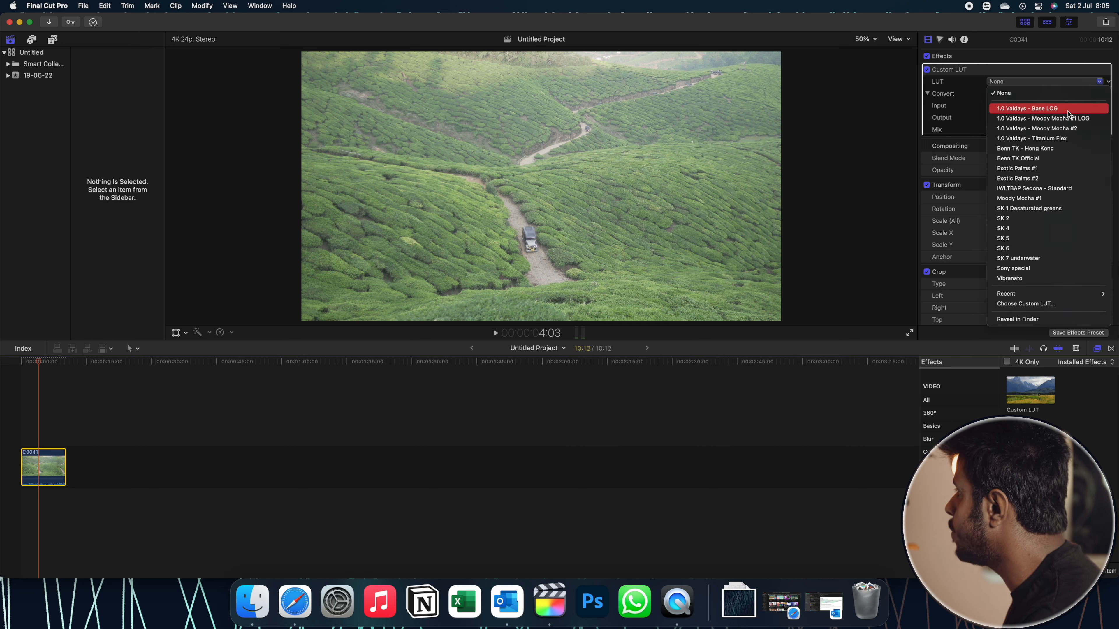
click(1047, 150)
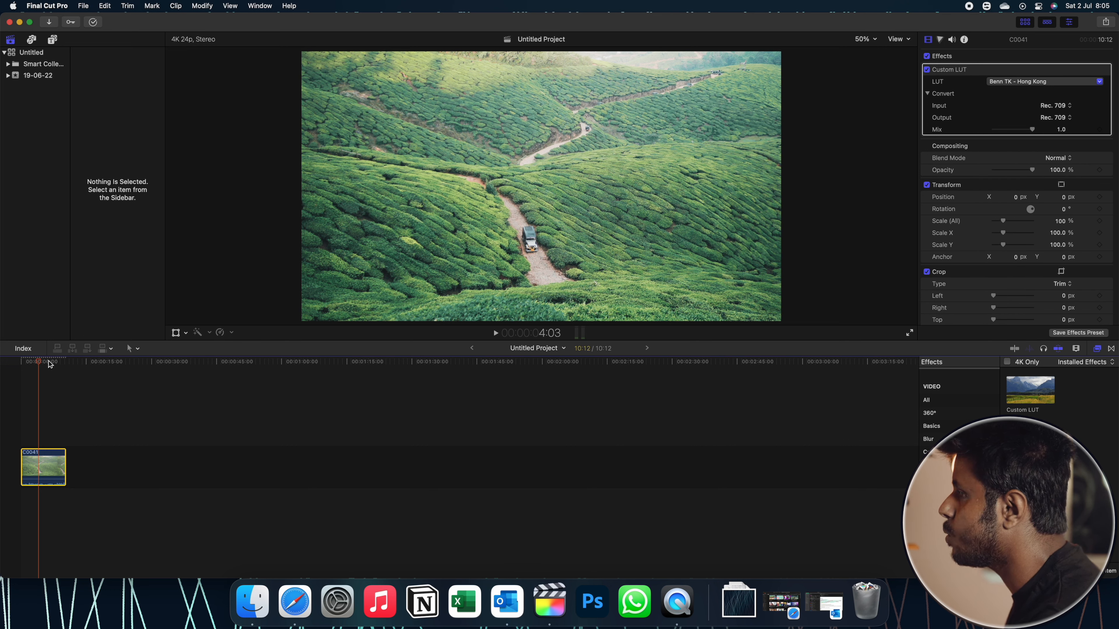
Step: Find the Continuous title and place it above clip C0041 at the start of the timeline
drag(40, 361, 3, 375)
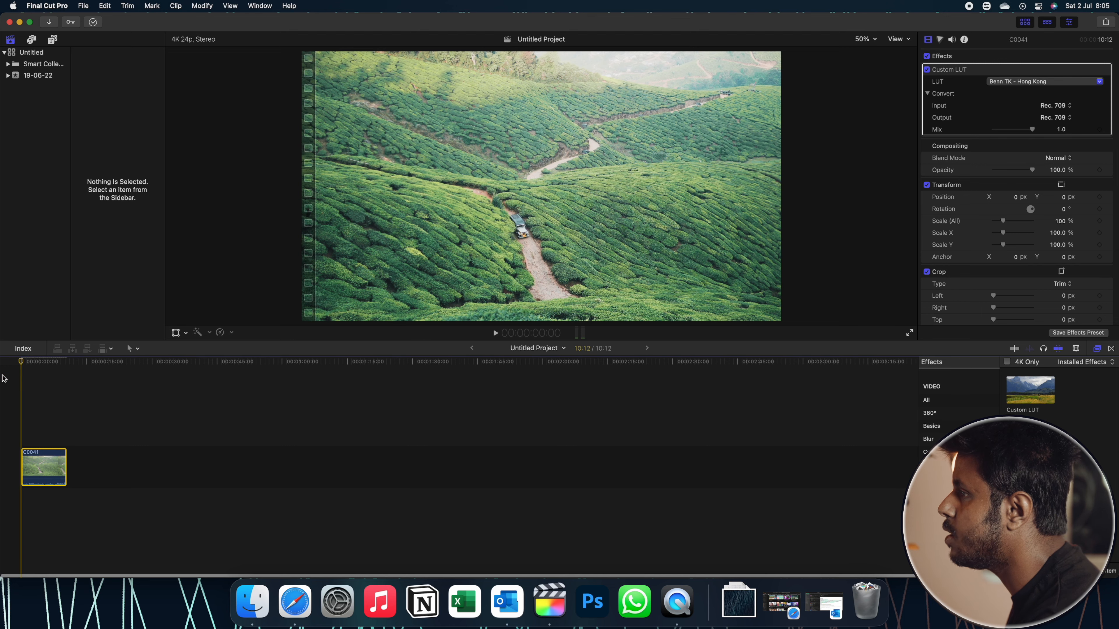
click(52, 40)
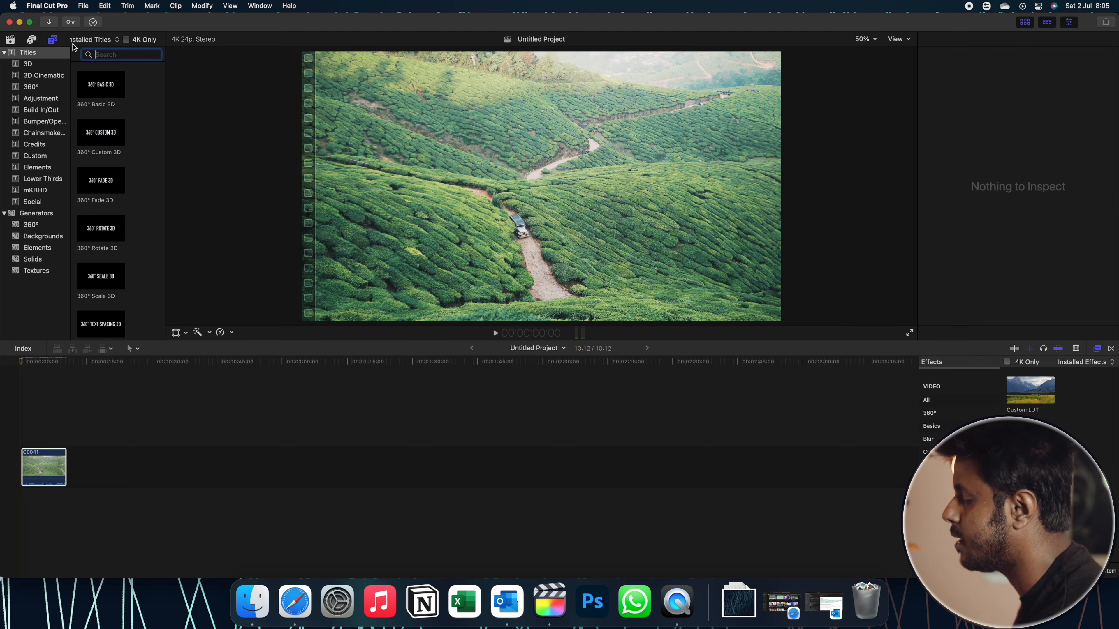
text(contin)
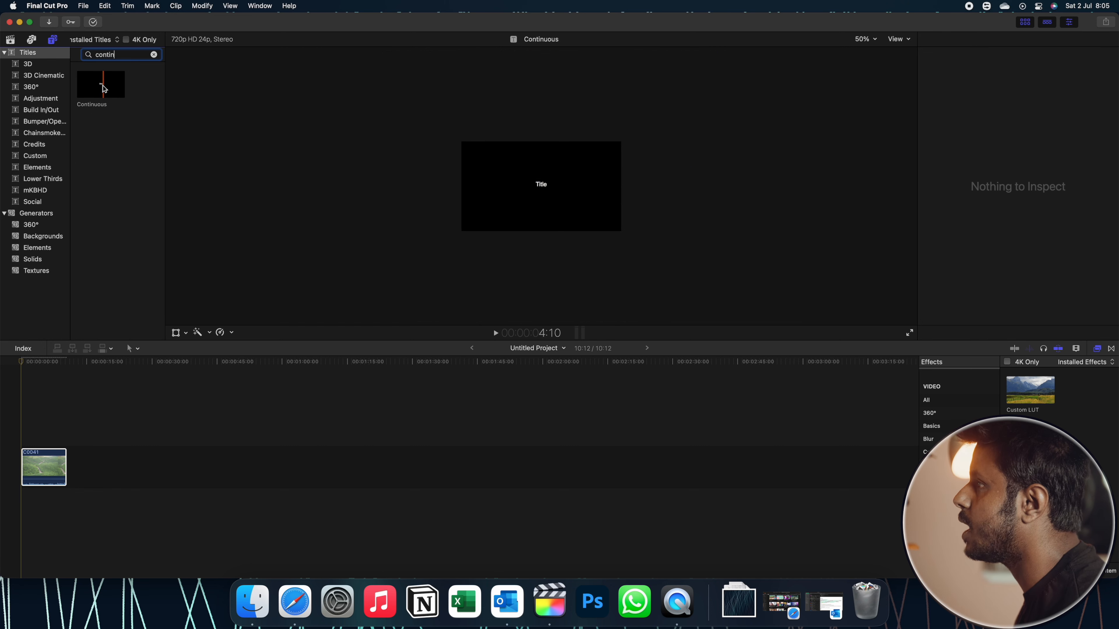
drag(105, 90, 12, 440)
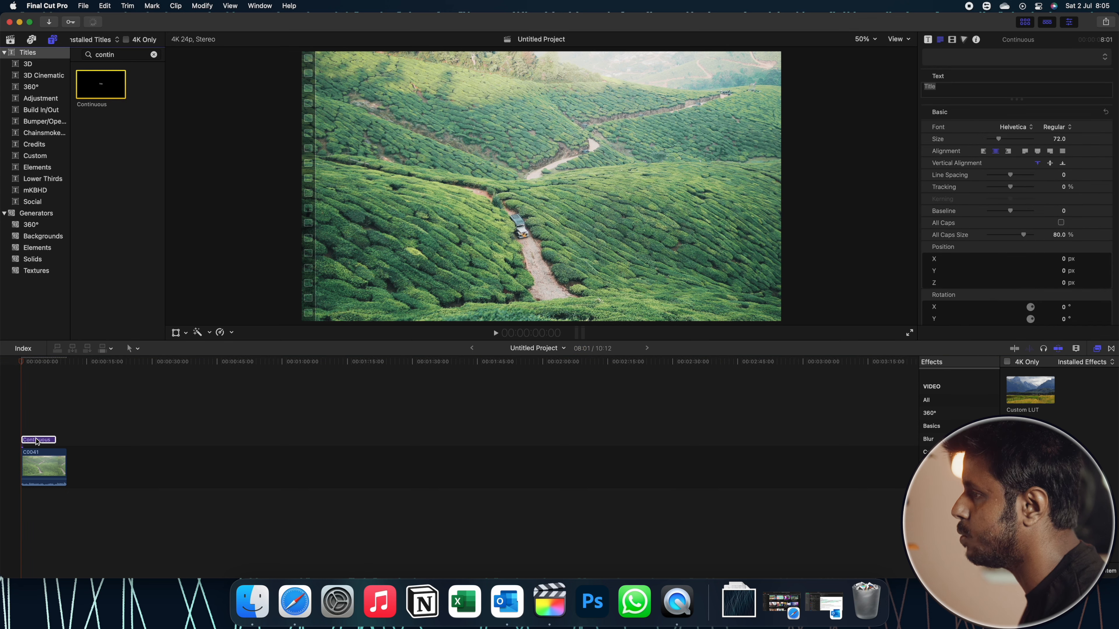
Step: Change the title's text to MUNNAR and turn off its Build In and Build Out animations
click(964, 87)
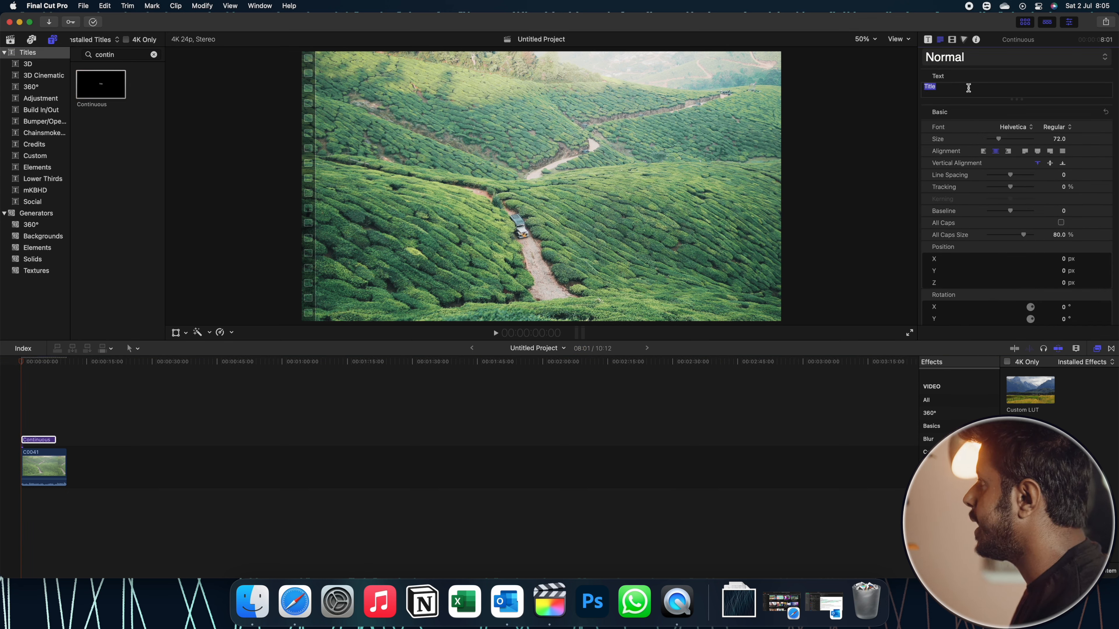
double_click(927, 86)
text(MUNNAR)
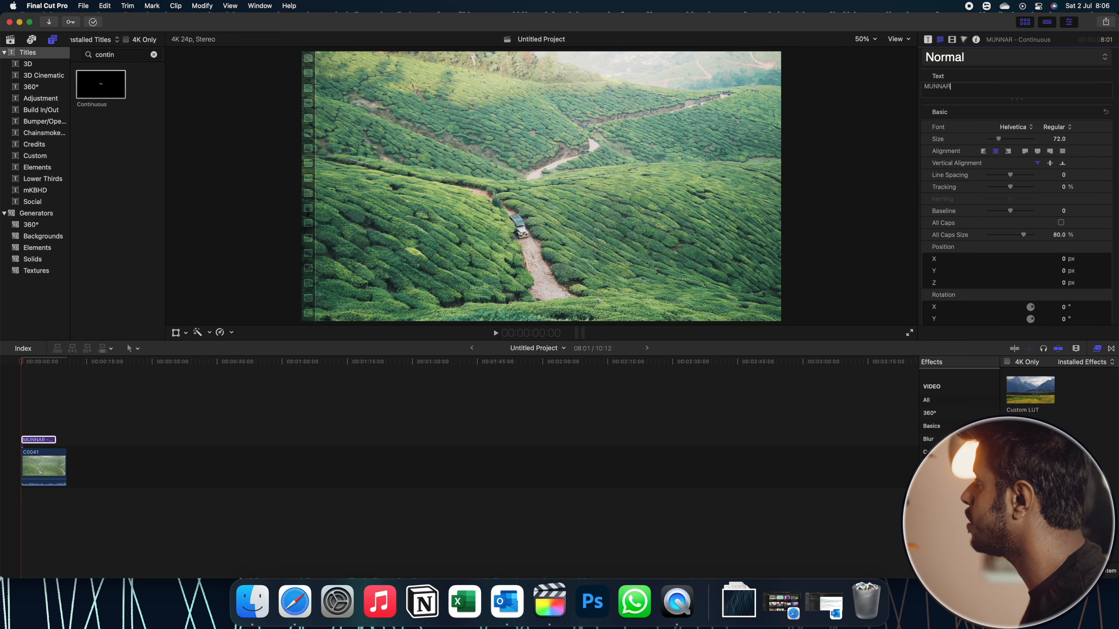
click(927, 39)
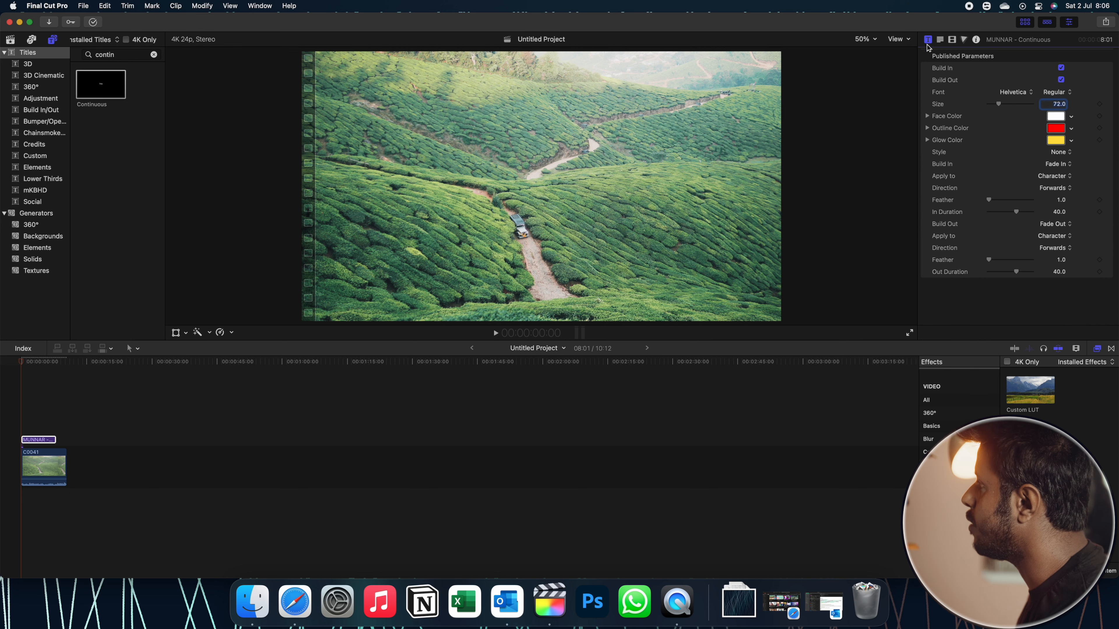
click(1061, 69)
click(1061, 79)
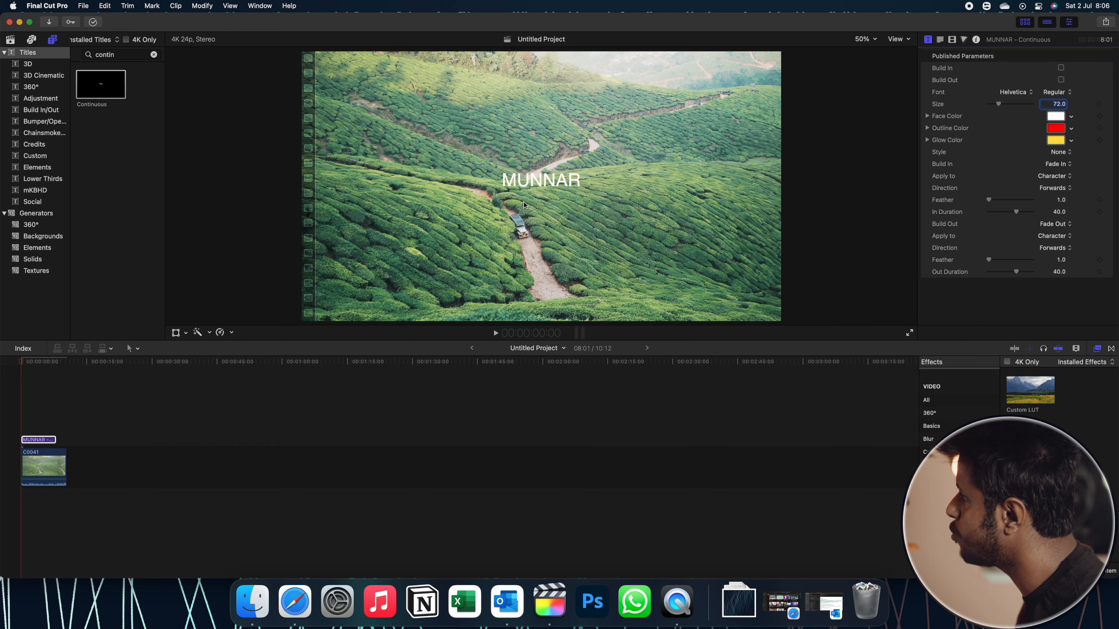
Step: Style the MUNNAR title in Surfing Capital at size 104 and place it just above the jeep, at about X -115, Y -75 px
click(940, 39)
drag(999, 139, 1001, 139)
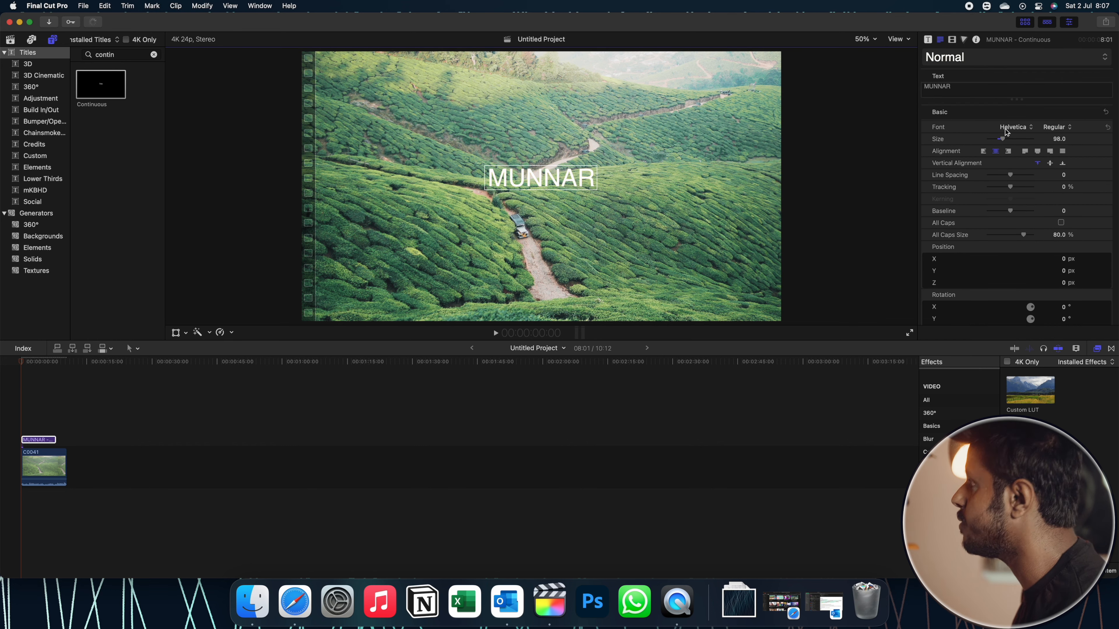
click(1008, 127)
scroll(1021, 190, down, 20)
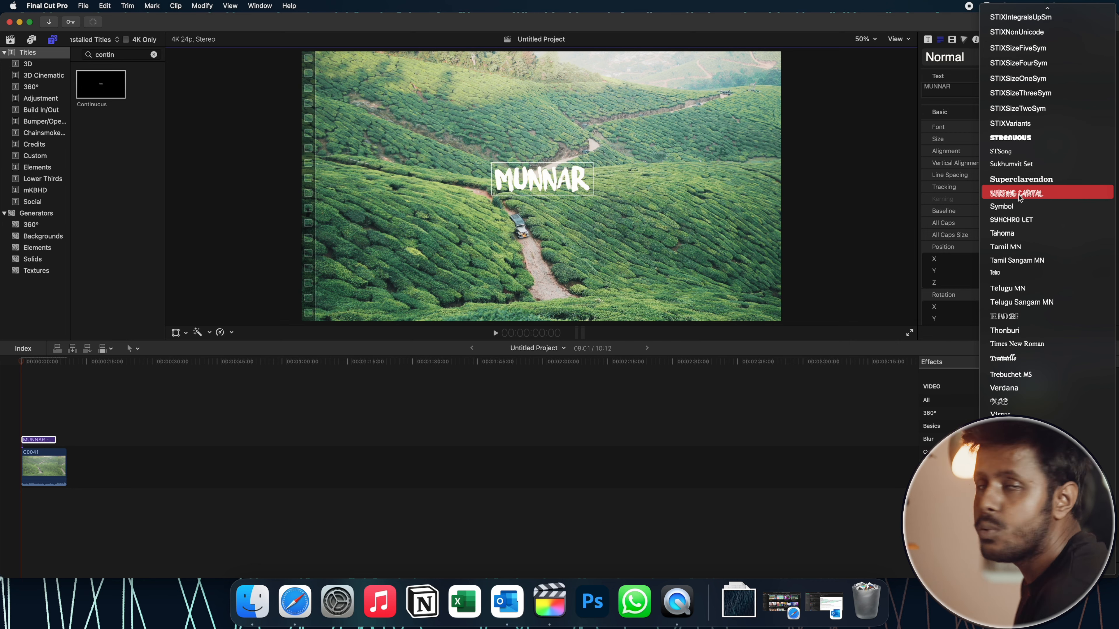
click(1020, 194)
drag(1002, 139, 1003, 139)
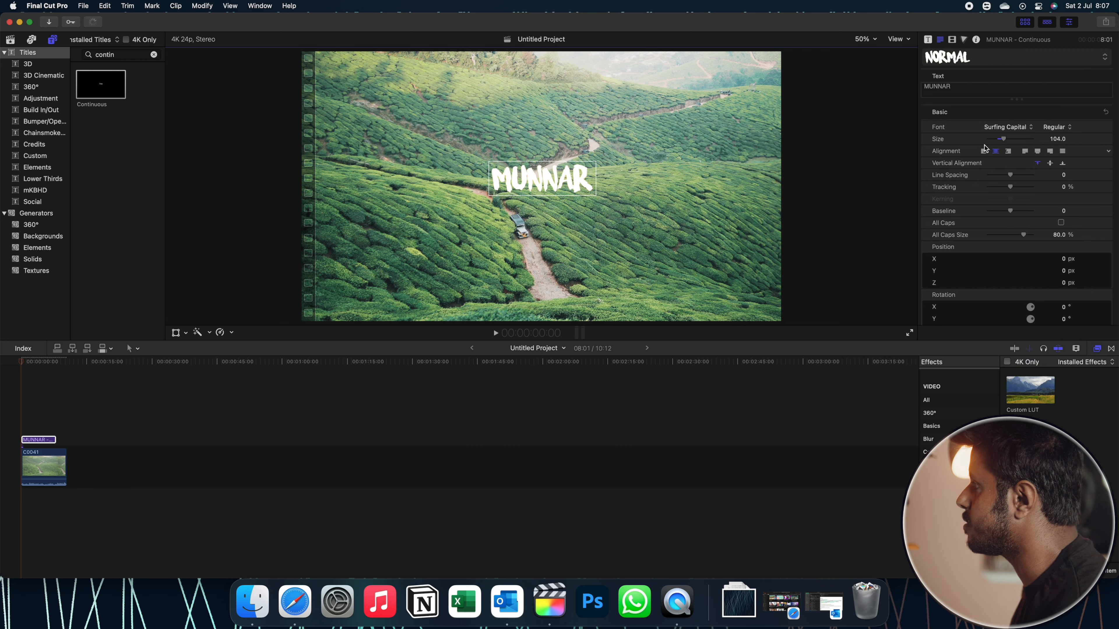
drag(549, 180, 521, 199)
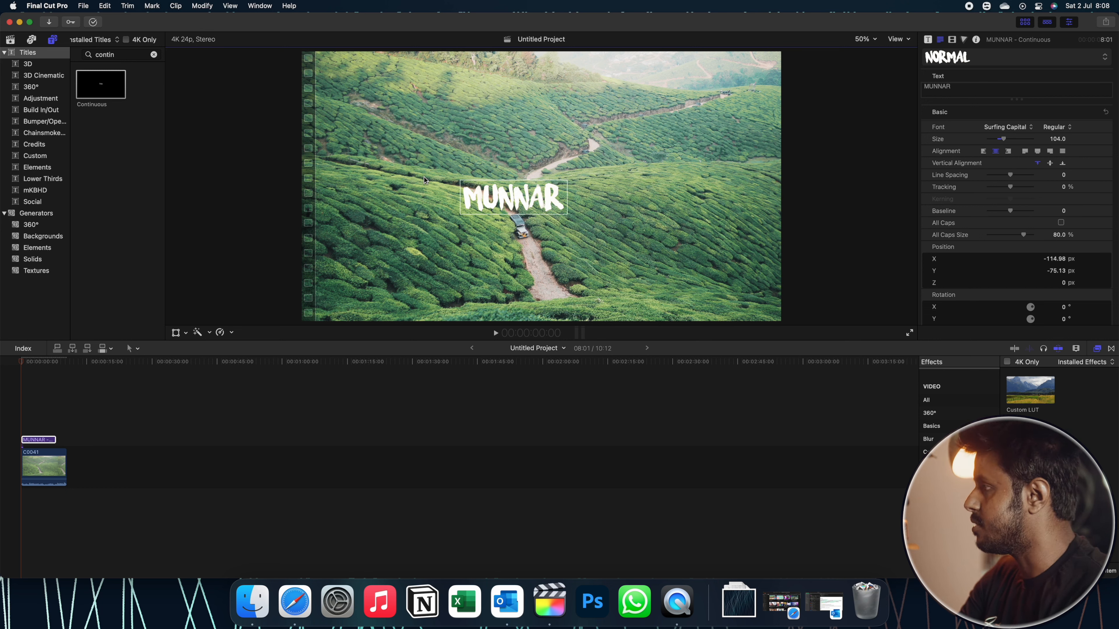
Step: Create a new object tracker on clip C0041 for the selected MUNNAR title
click(23, 440)
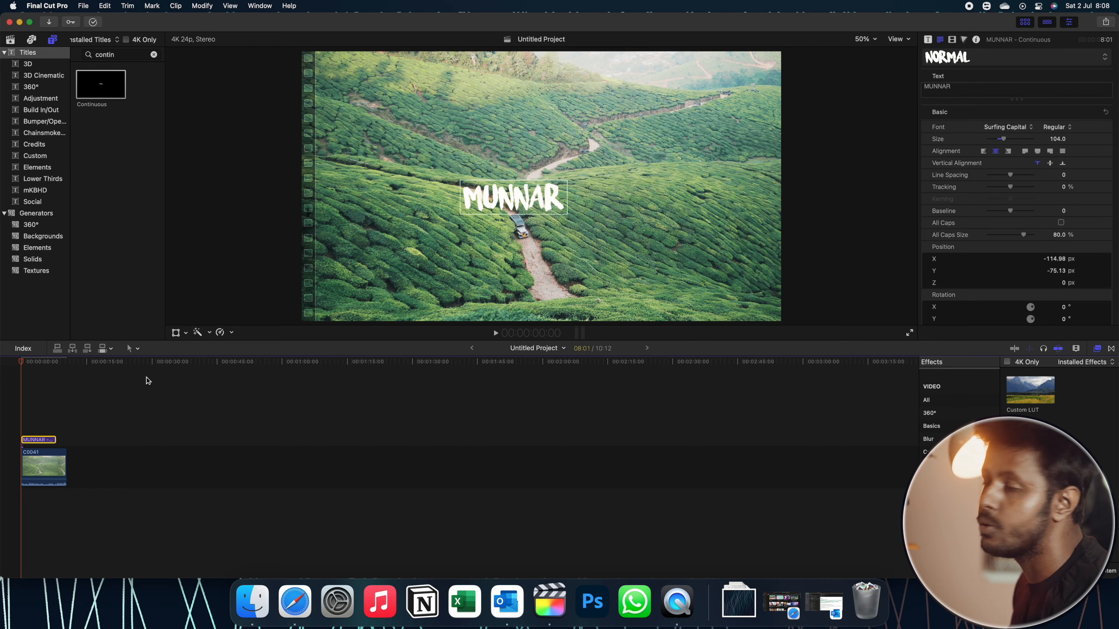
click(175, 333)
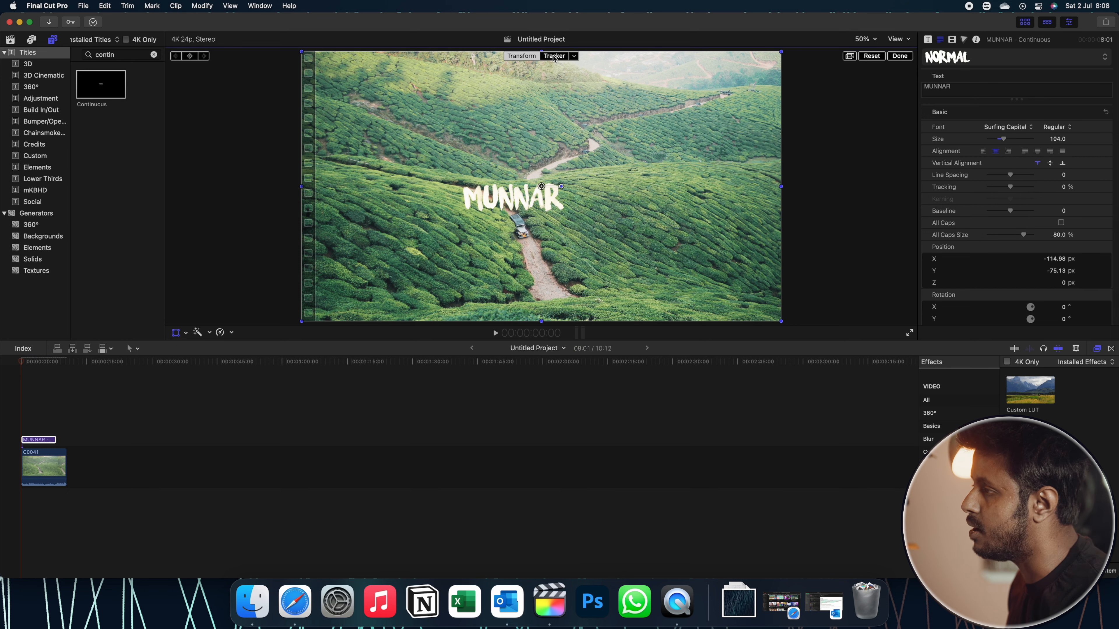
click(554, 57)
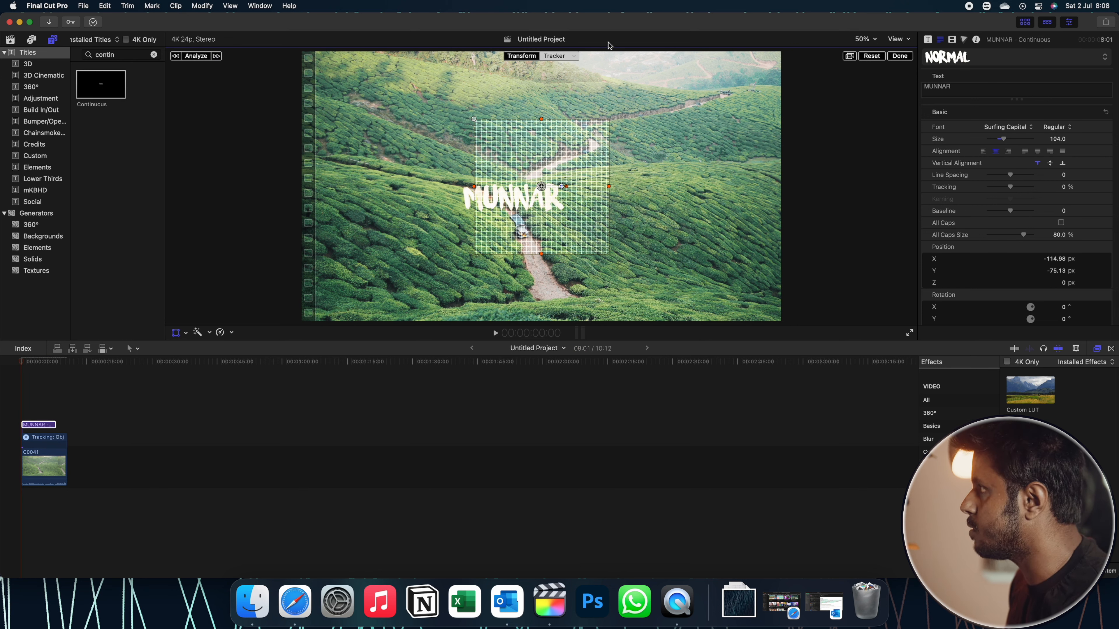
click(574, 57)
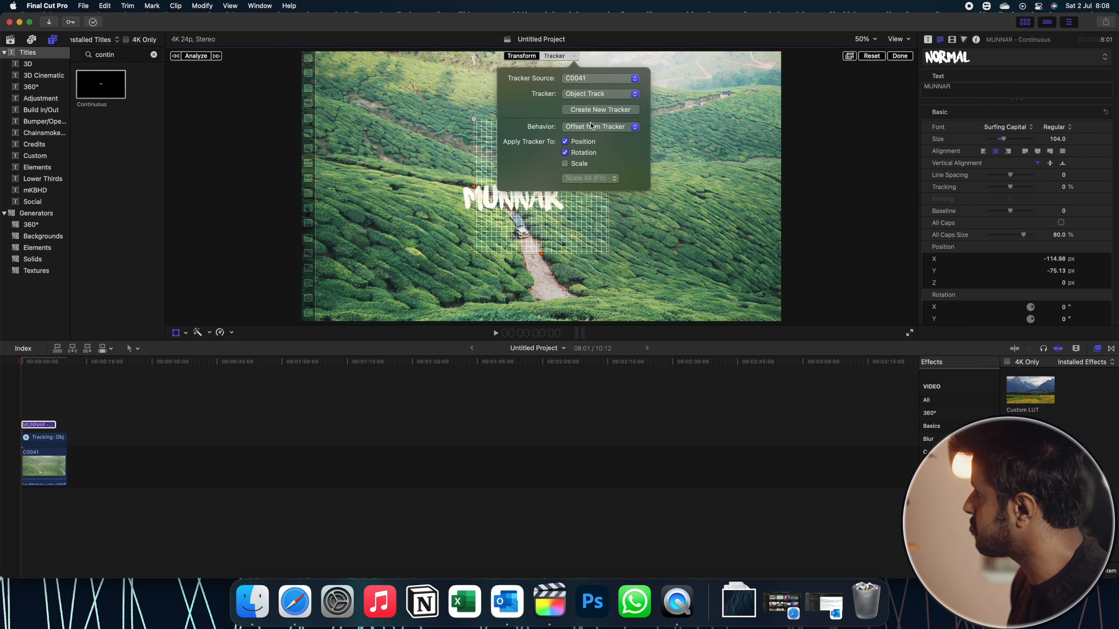
click(599, 110)
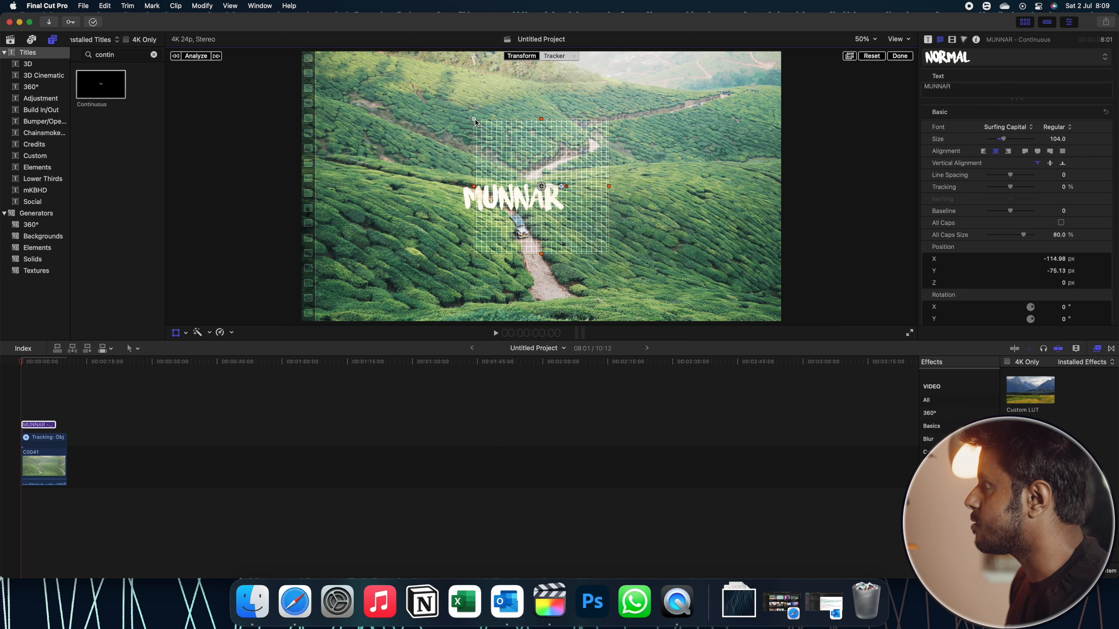
Step: Fit the tracker's region tightly around the jeep, analyze the motion in both directions and finish the tracking
drag(475, 121, 542, 166)
drag(608, 186, 518, 226)
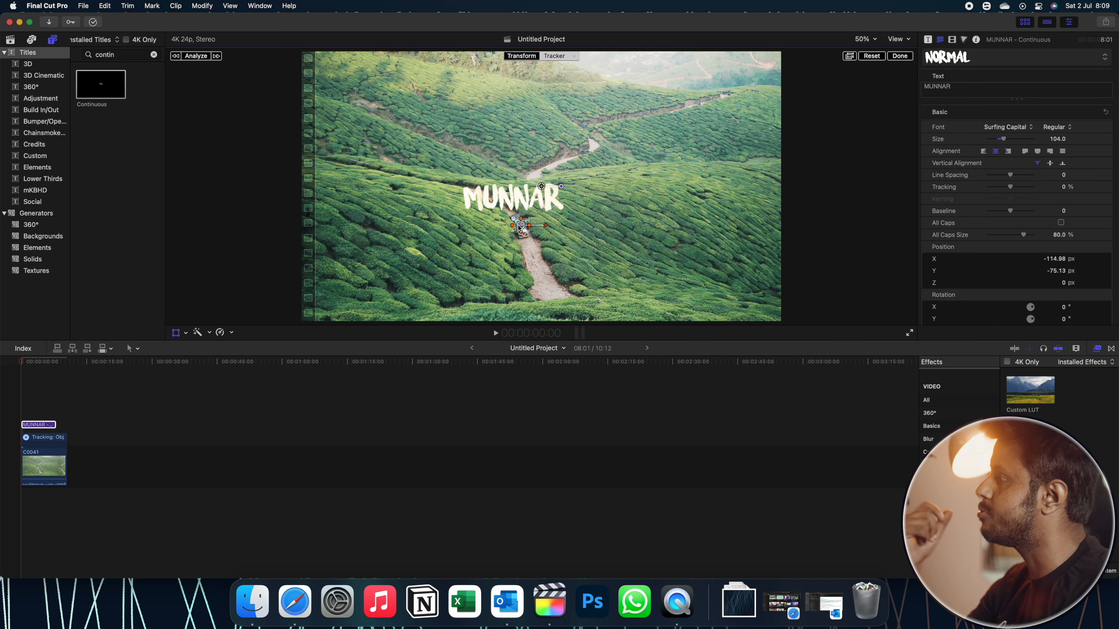
click(193, 56)
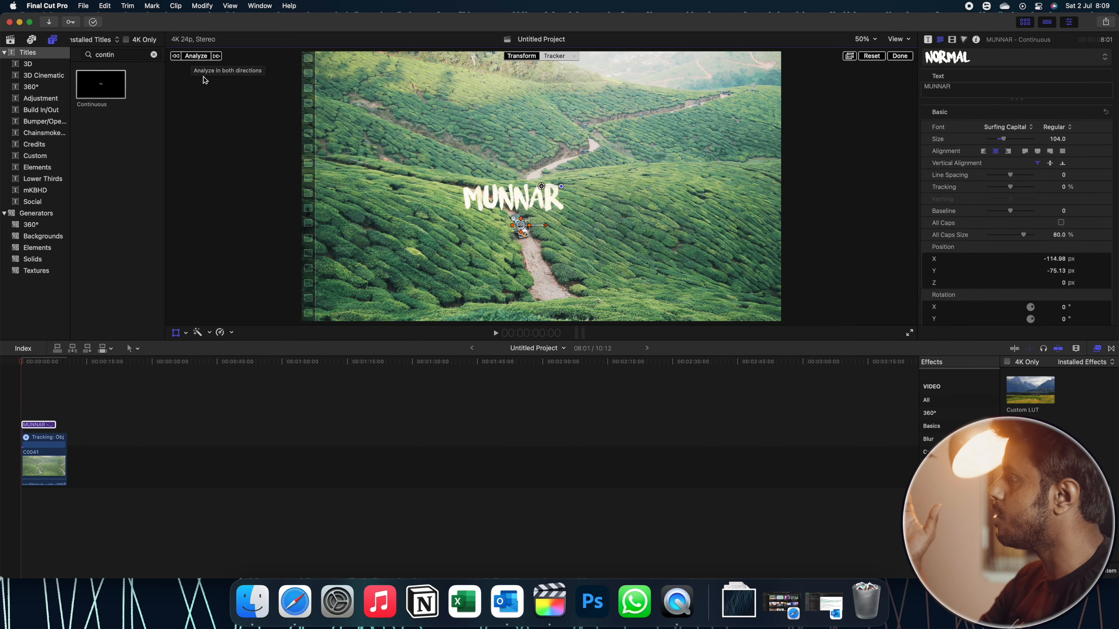
click(899, 56)
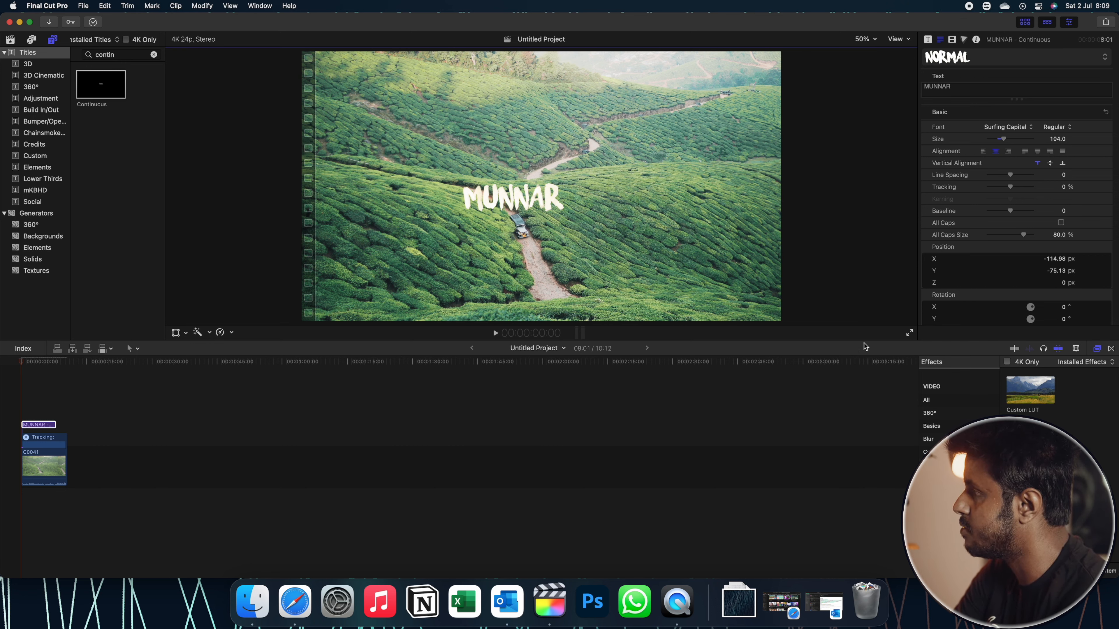
Step: Preview the tracked MUNNAR title in full screen
click(910, 334)
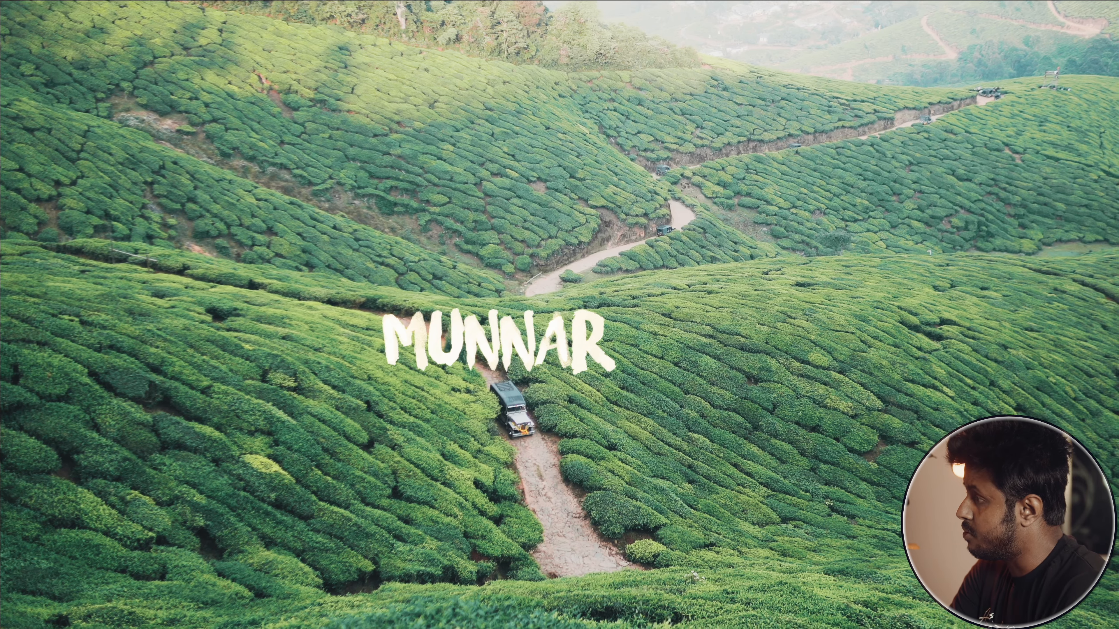